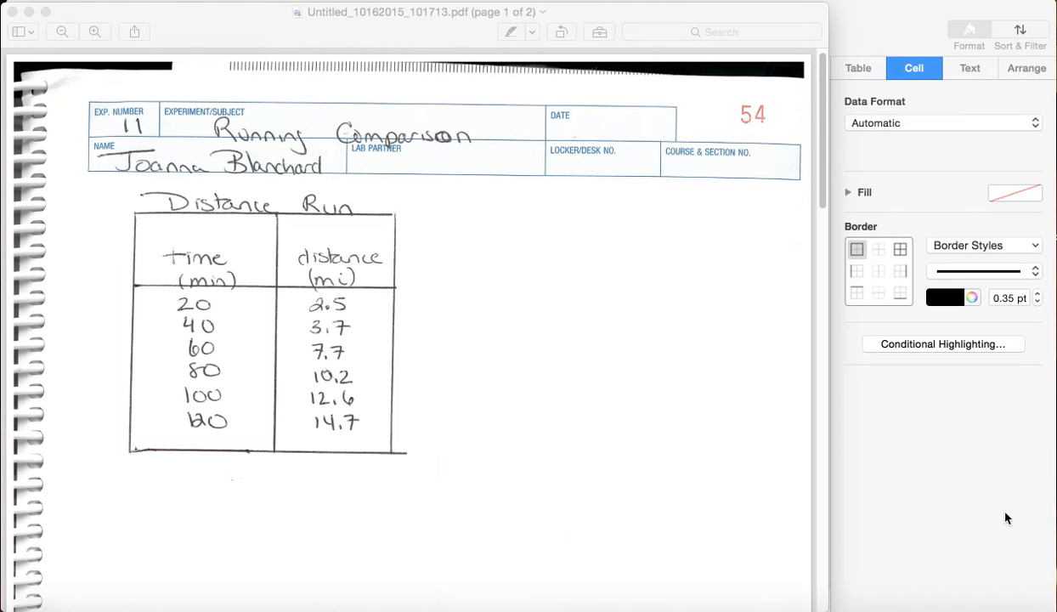
Switch from the scanned notebook PDF to the Numbers spreadsheet containing the time and distance data
click(1005, 516)
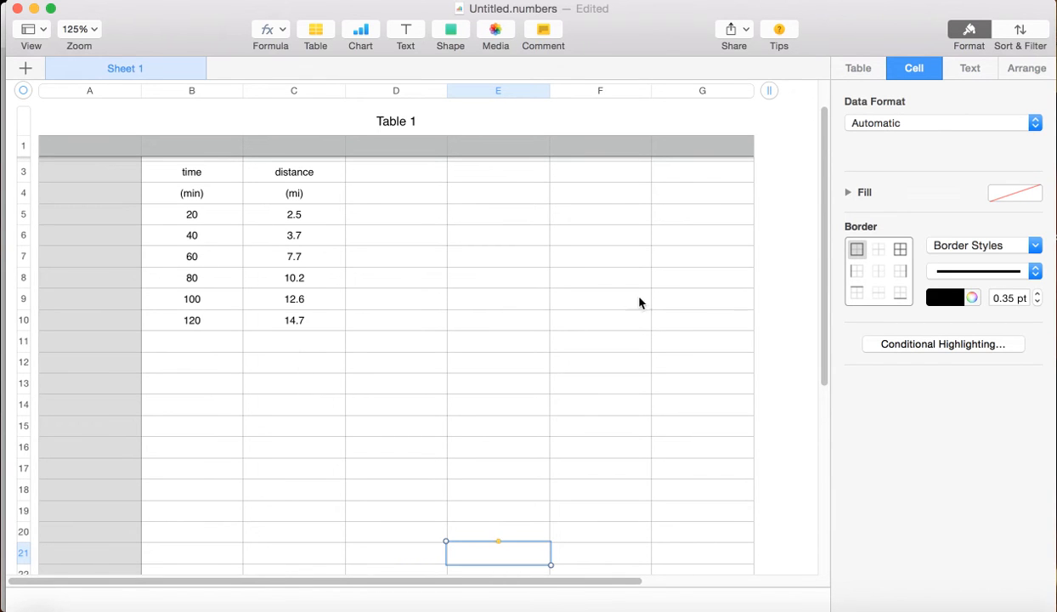
scroll(803, 312, up, 3)
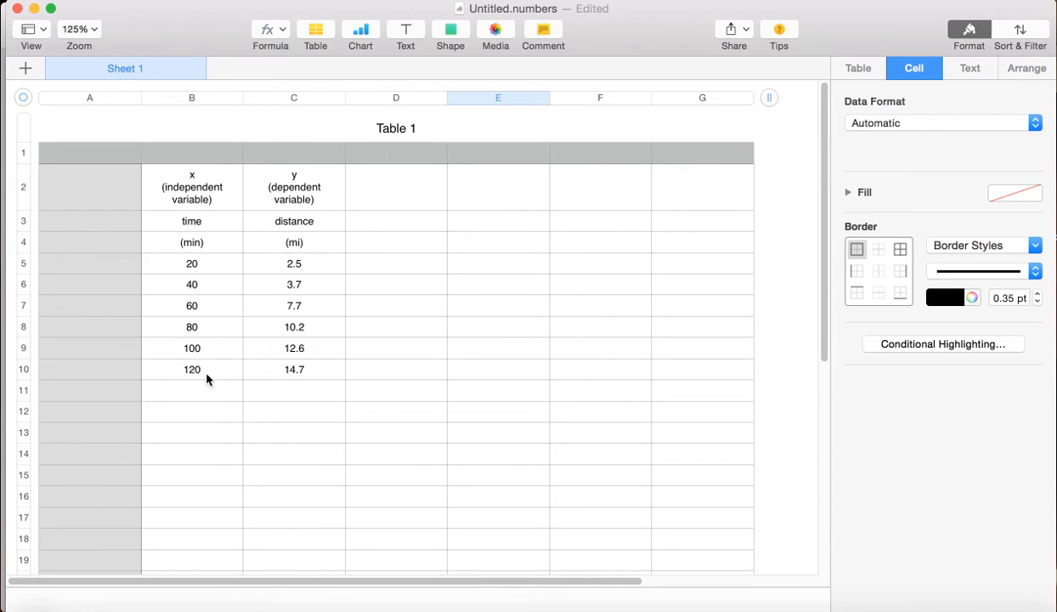
drag(823, 291, 825, 319)
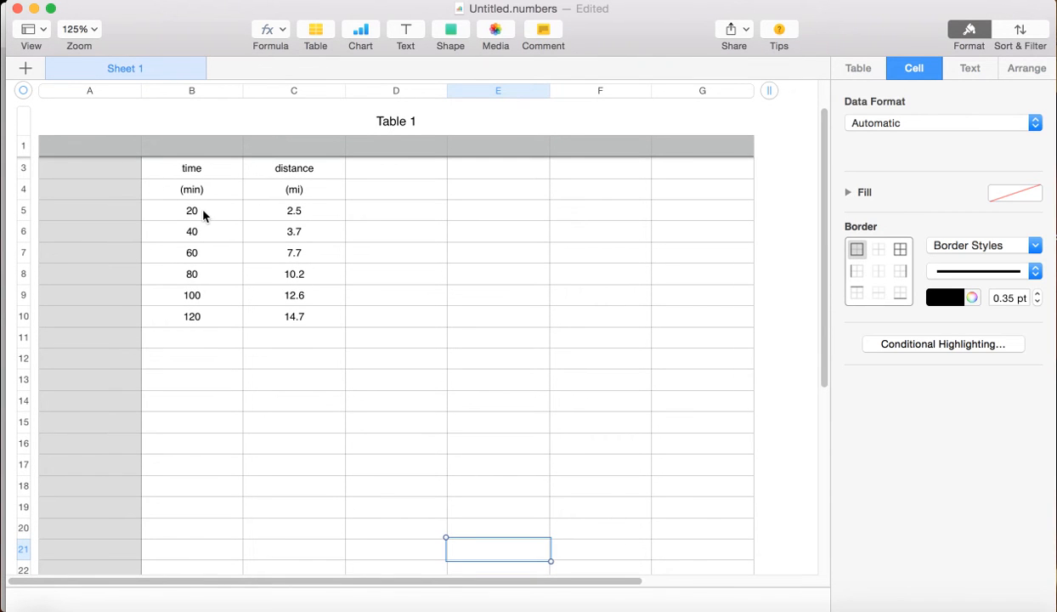
drag(179, 216, 295, 310)
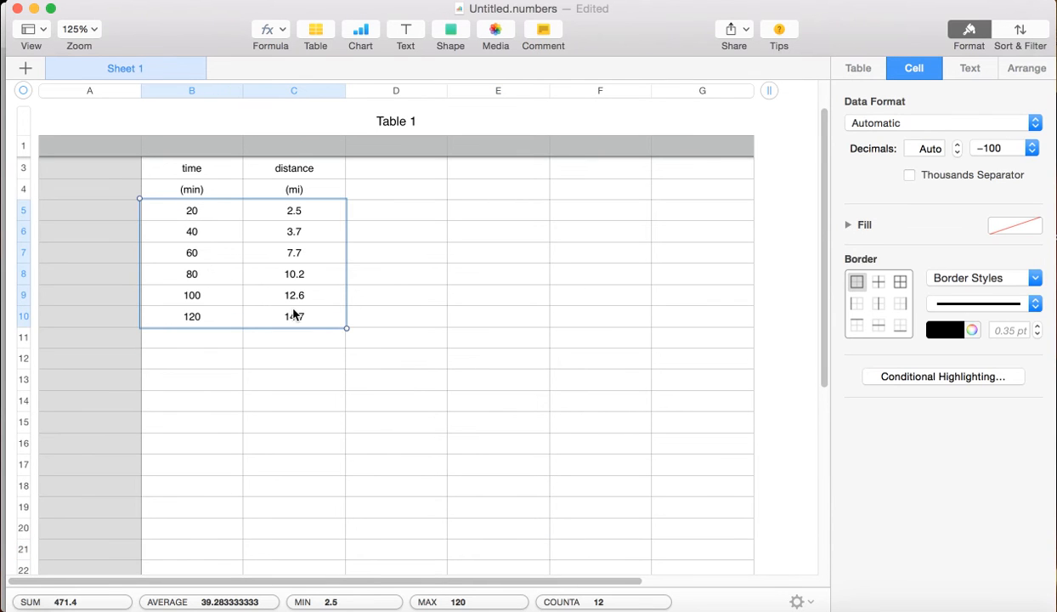
click(212, 353)
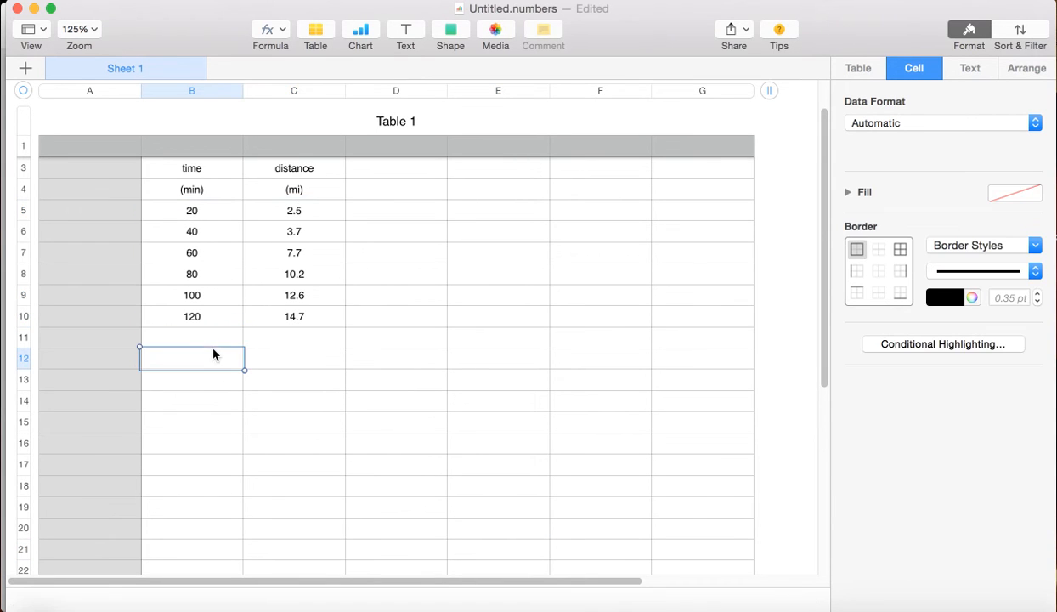
click(181, 215)
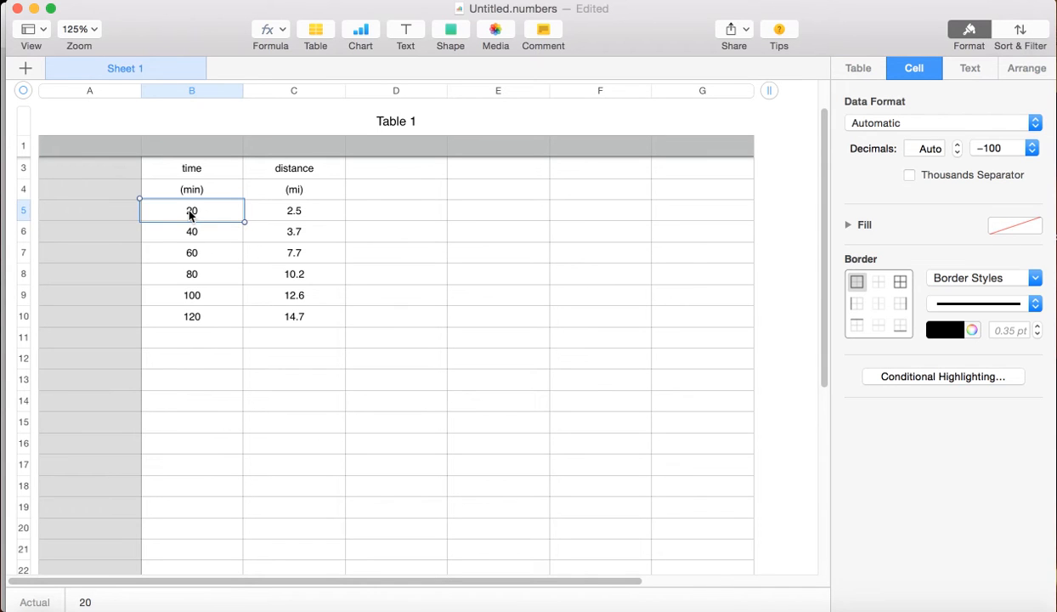
drag(190, 215, 295, 346)
click(228, 248)
click(194, 213)
click(222, 257)
click(285, 378)
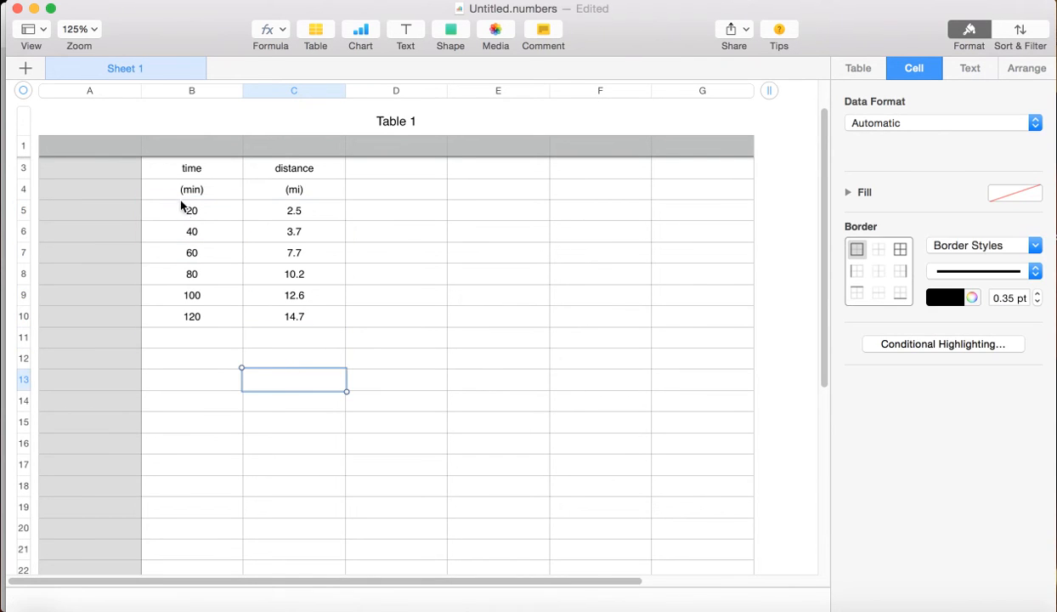
Insert a 2D scatter chart from the time and distance values in cells B5 through C10
drag(190, 216, 273, 317)
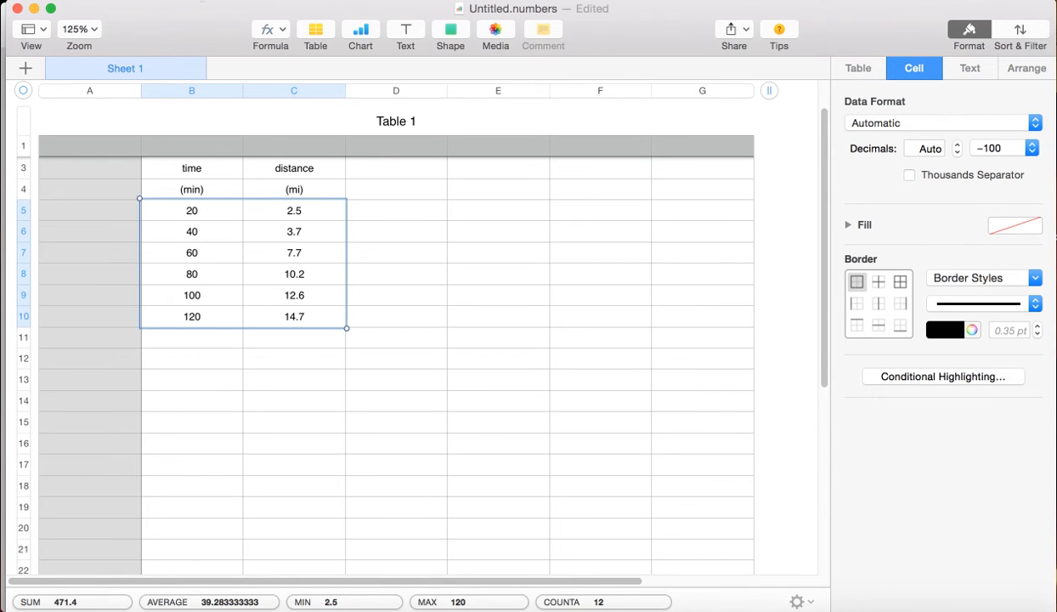
click(193, 0)
mouse_move(224, 136)
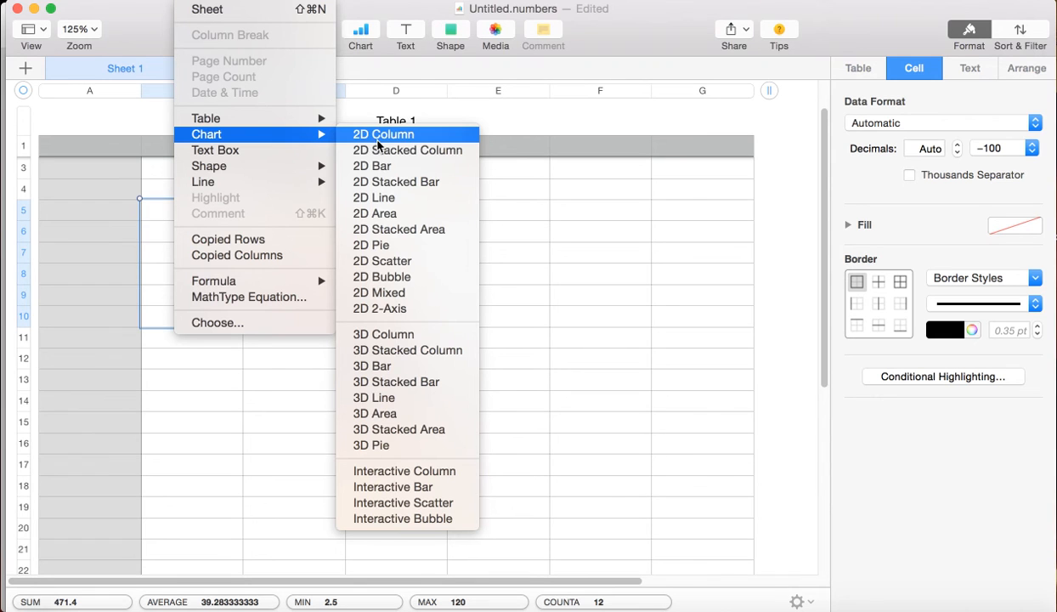
click(405, 265)
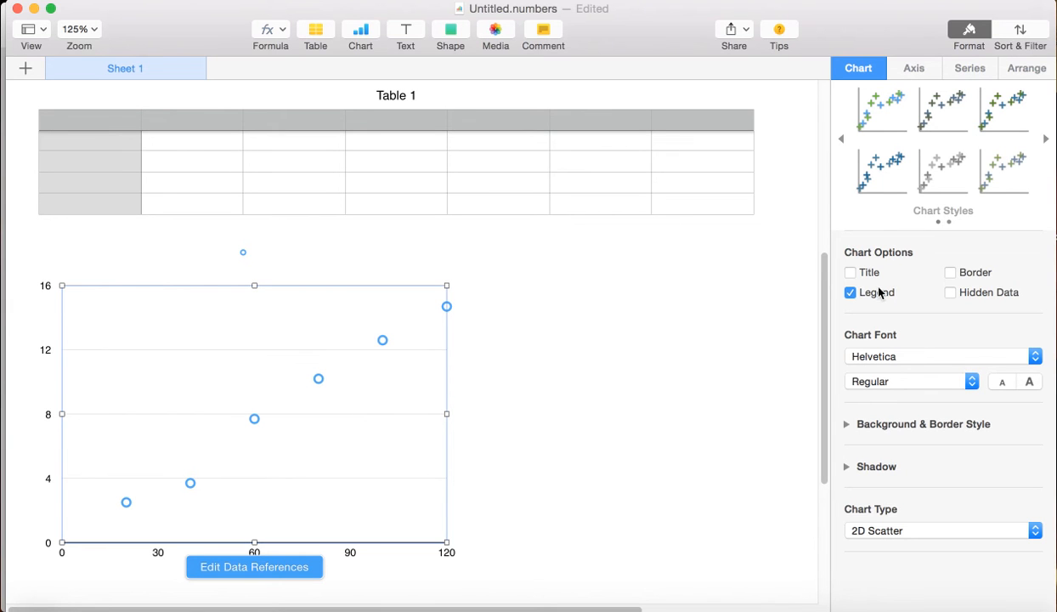
Show the scatter chart's title and the axis names for both the Y and X axes
click(849, 273)
click(902, 69)
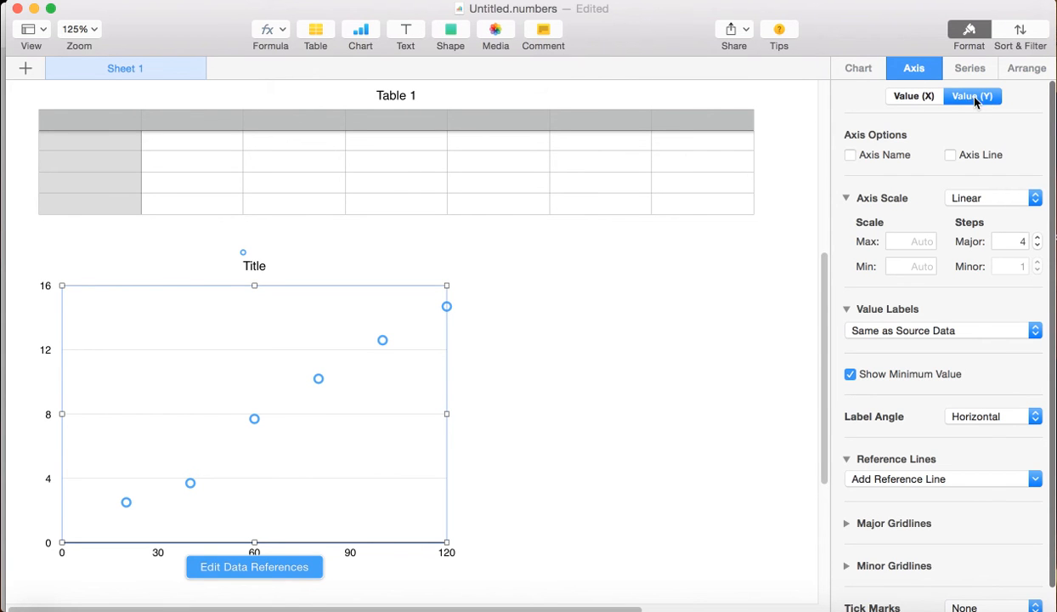
click(849, 156)
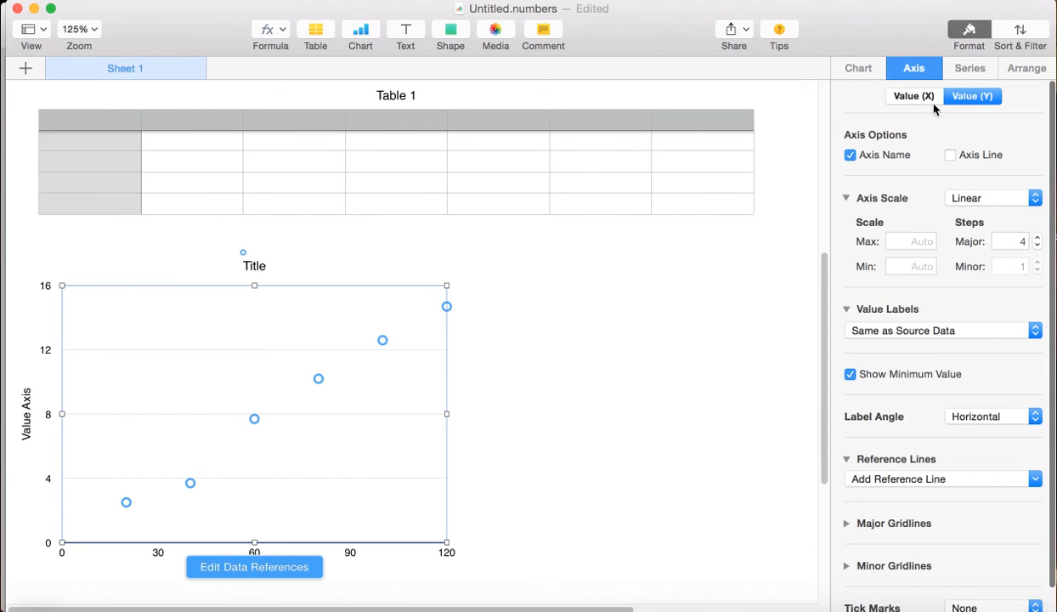
click(914, 98)
click(849, 156)
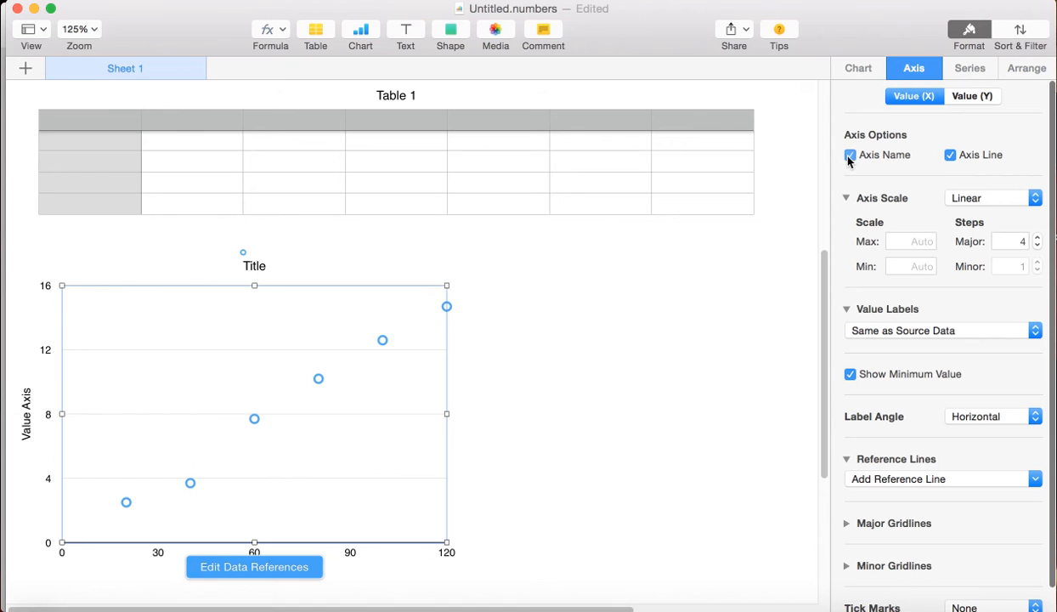
click(504, 484)
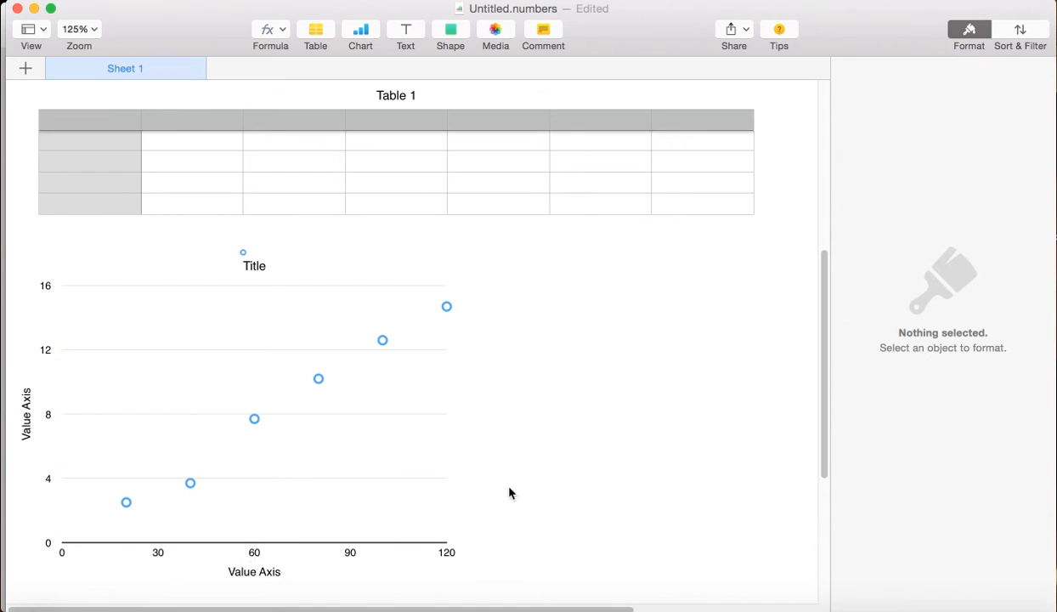
Rename the scatter chart's X axis to "Time (min)"
click(260, 578)
click(408, 580)
click(260, 578)
click(252, 590)
scroll(274, 589, down, 1)
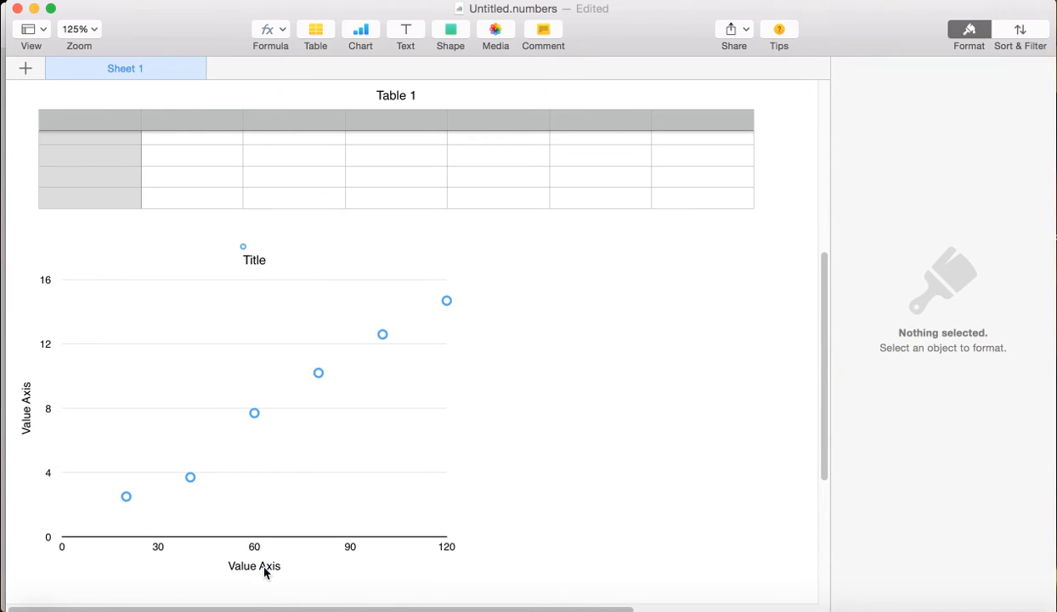
click(265, 568)
click(265, 567)
click(260, 565)
click(259, 566)
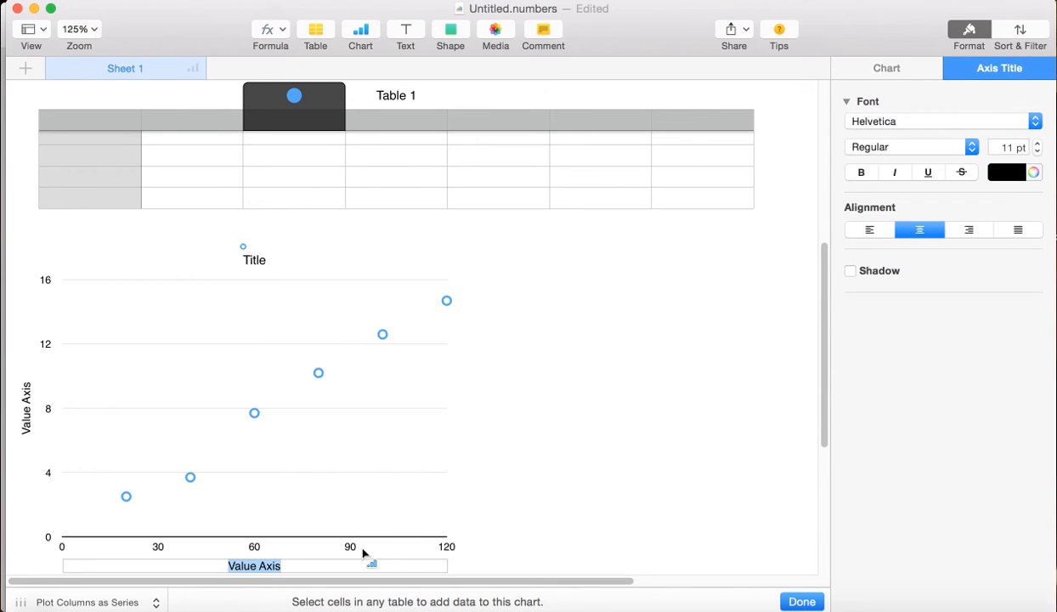
text(Time (min))
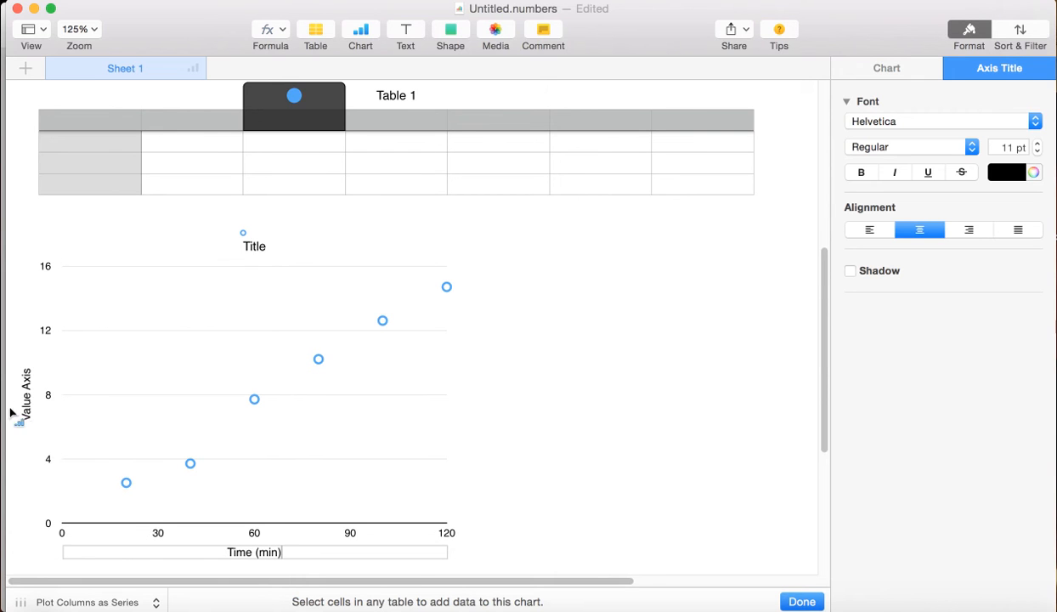
Rename the scatter chart's Y axis to "Distance (mi)"
click(28, 412)
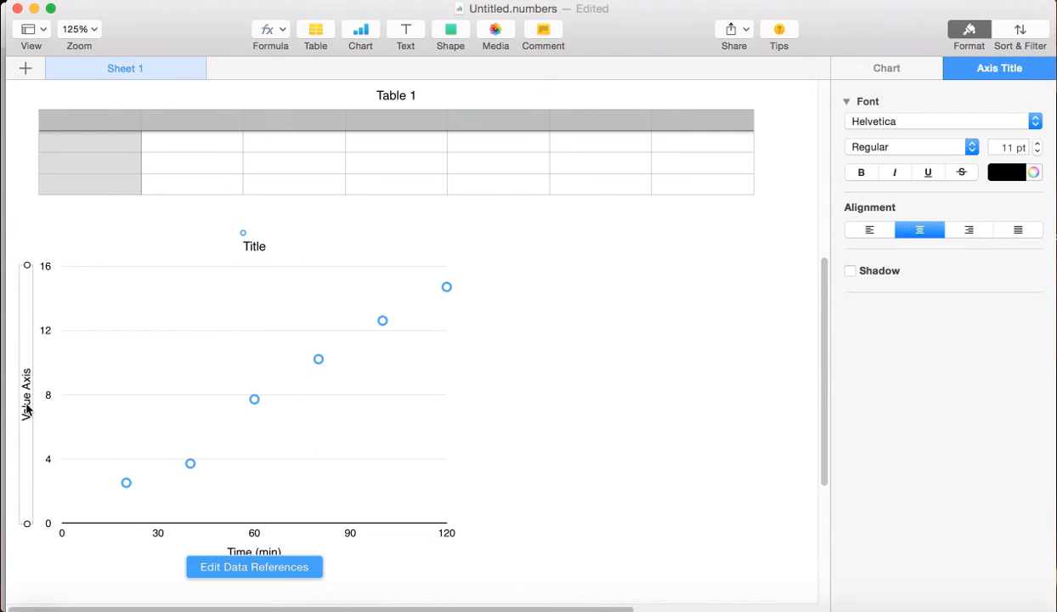
double_click(27, 399)
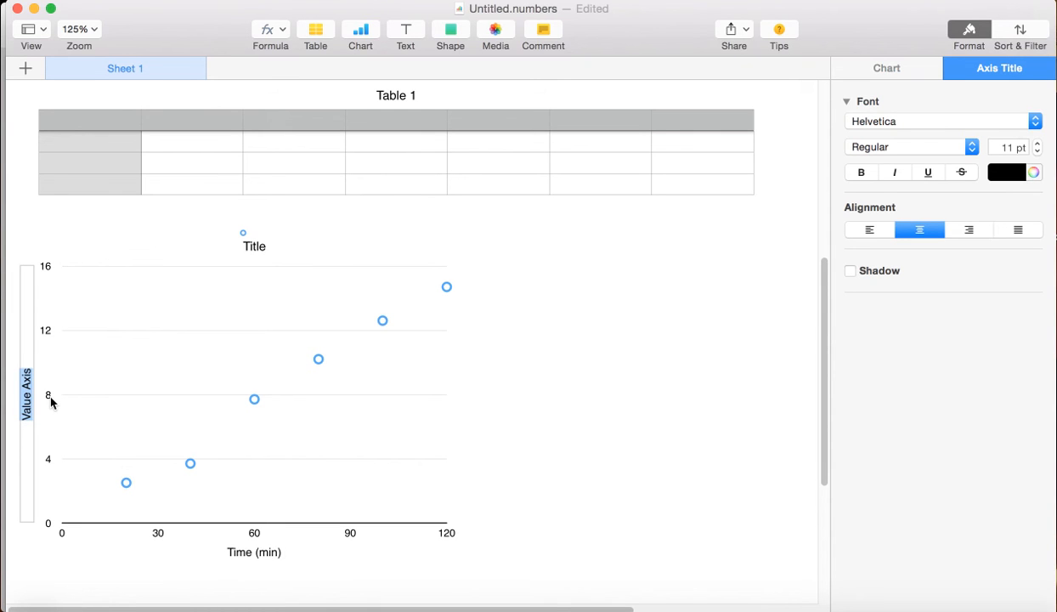
text(Dista)
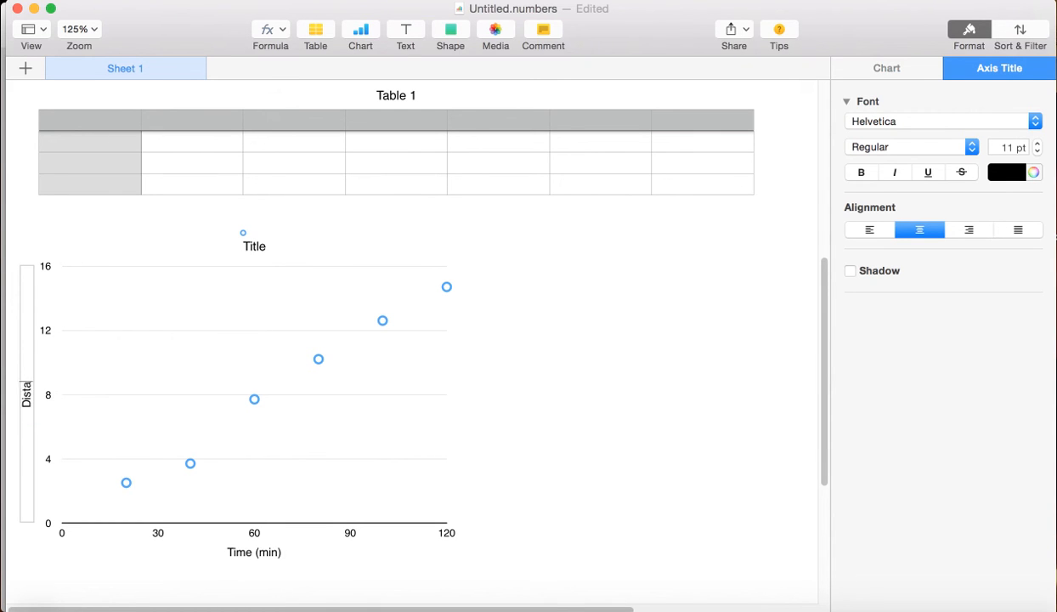
text(nce (mi))
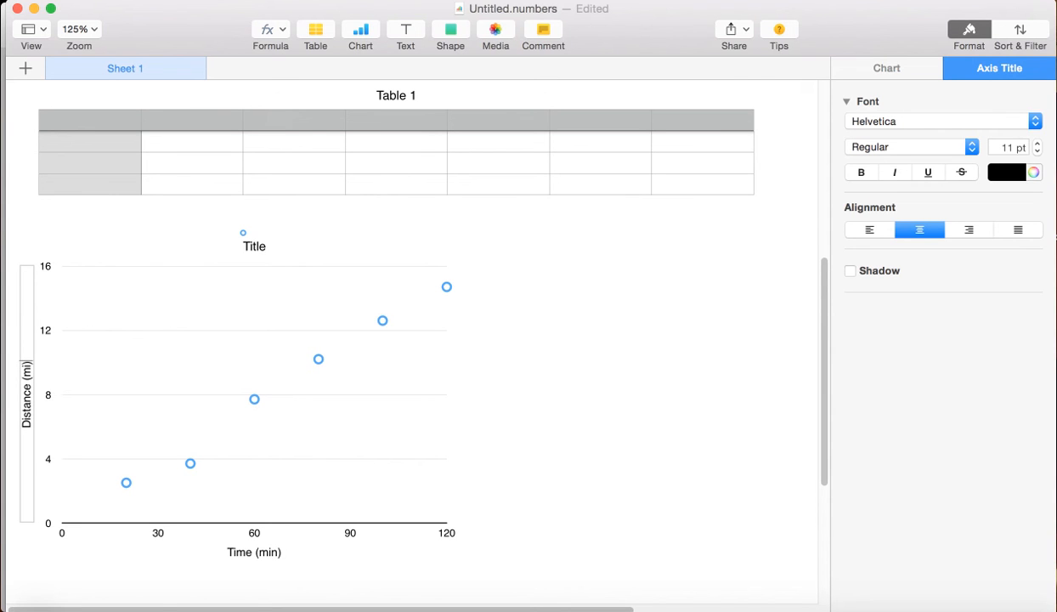
Set the chart title to "Distance Run as a Function of Time"
click(256, 246)
double_click(255, 246)
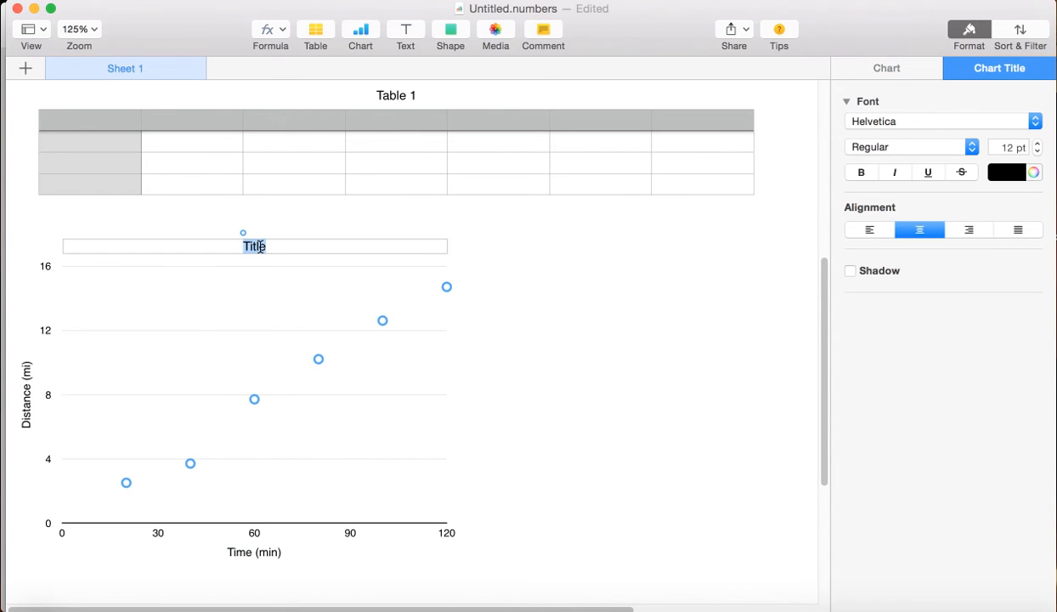
text(Distance Run as a )
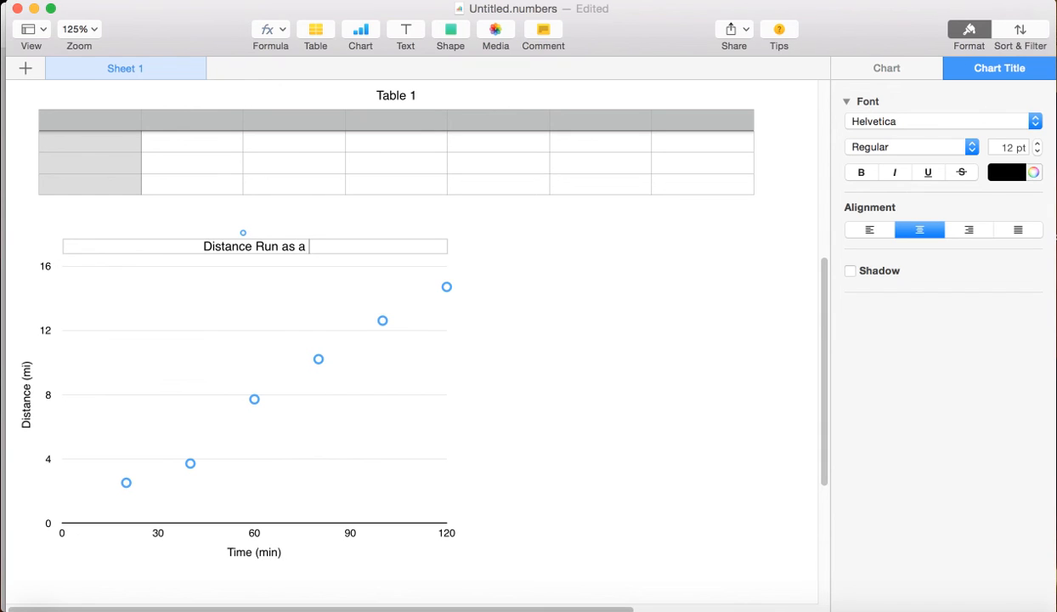
text(Function of Time)
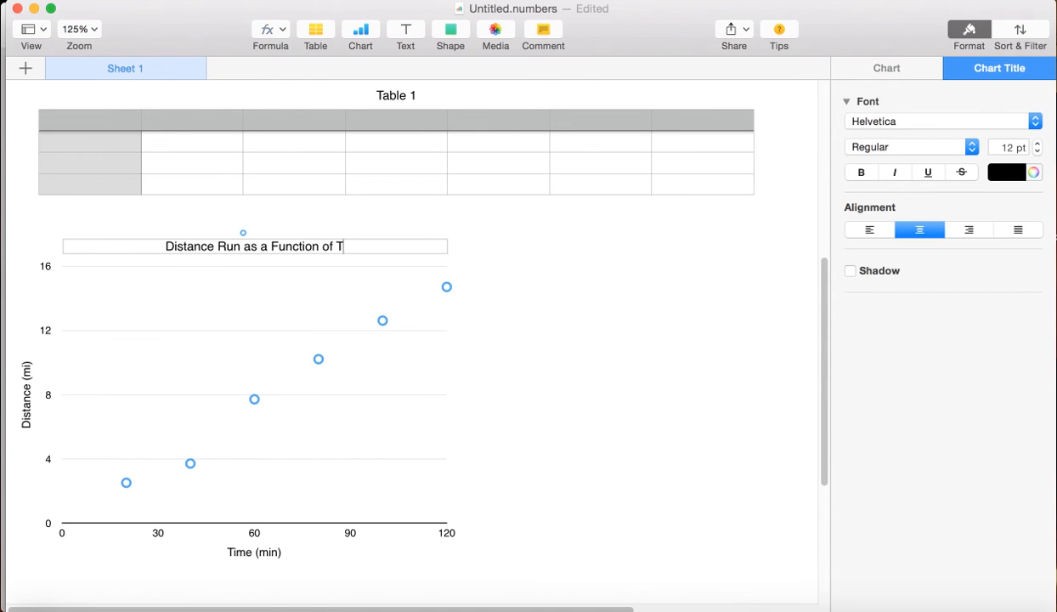
click(564, 333)
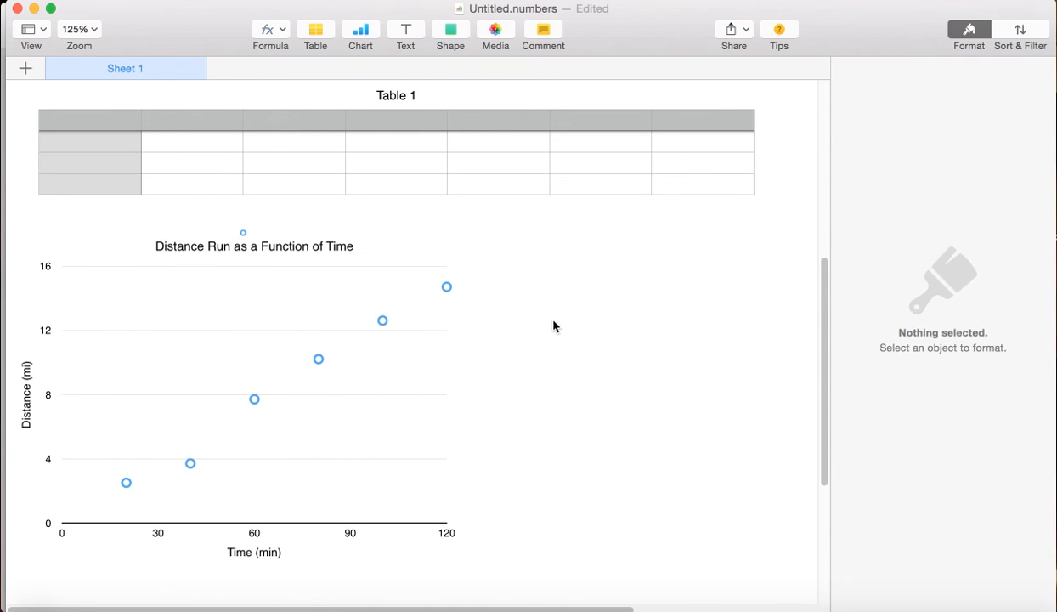
Add a linear trendline to the data series and show its equation and R² value
click(384, 324)
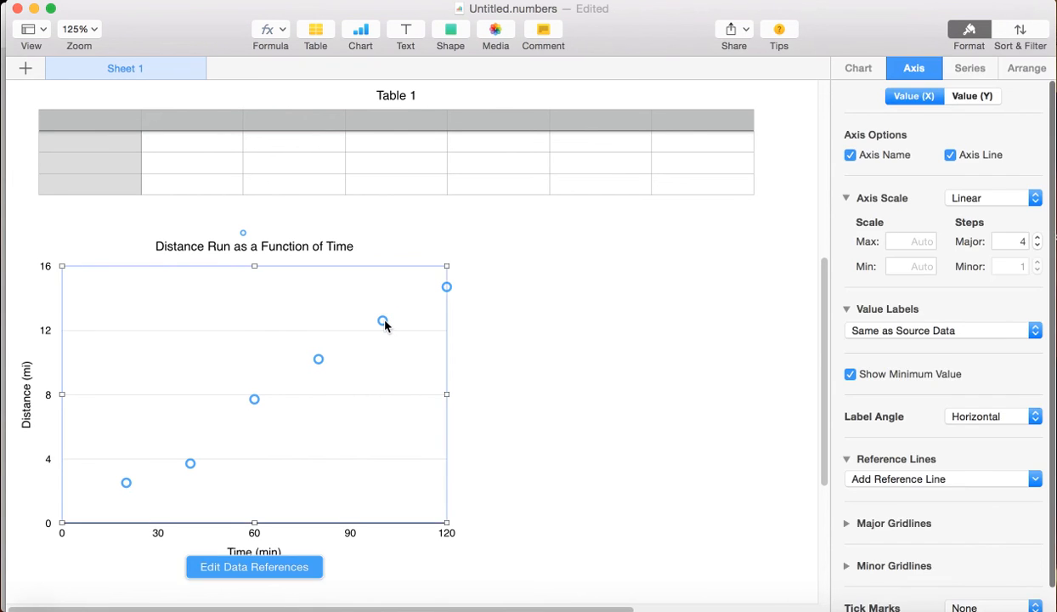
click(320, 361)
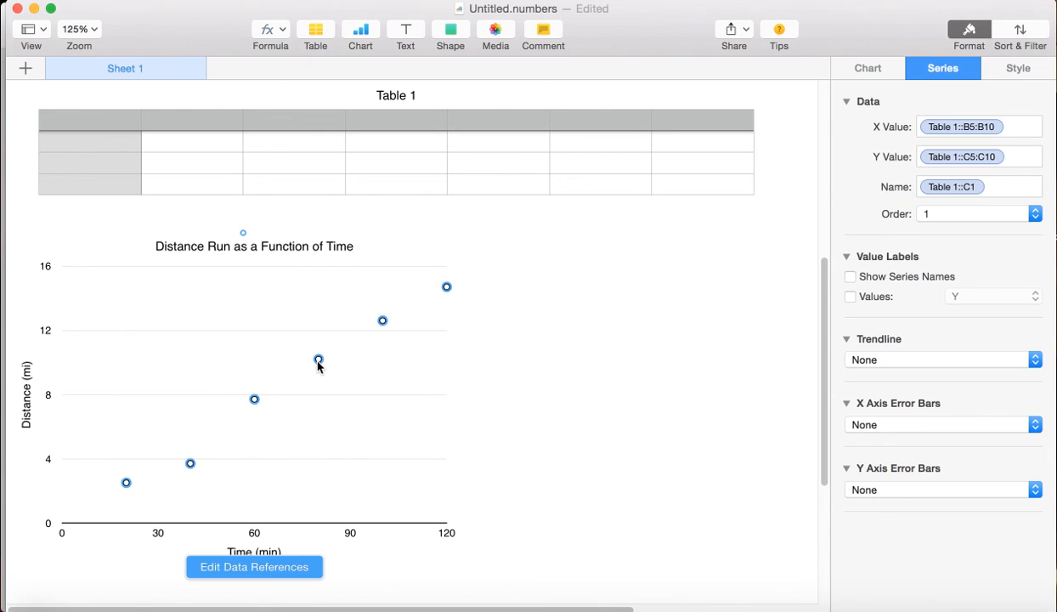
click(1036, 361)
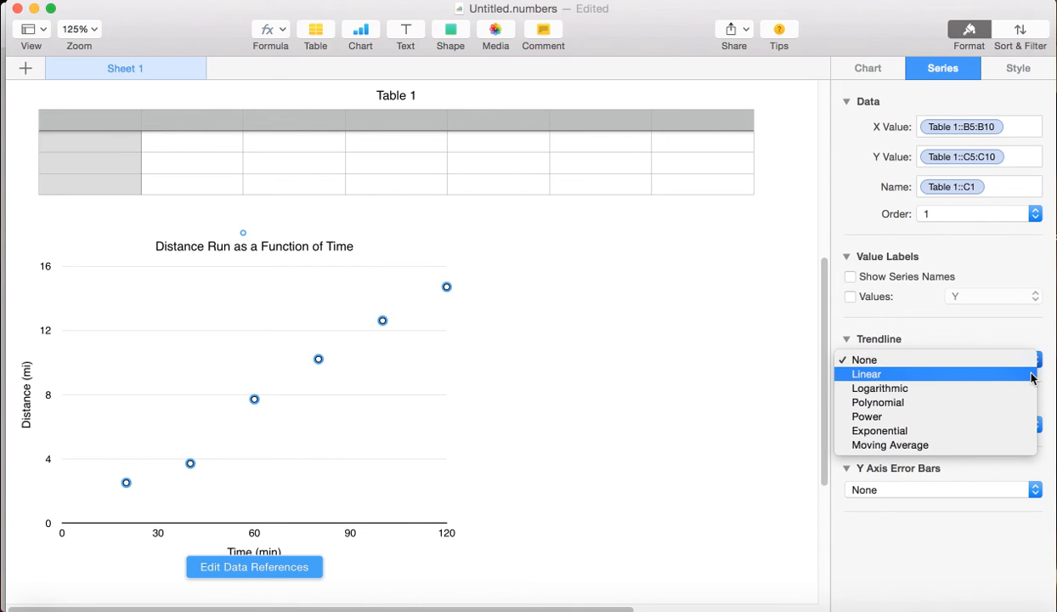
click(1032, 376)
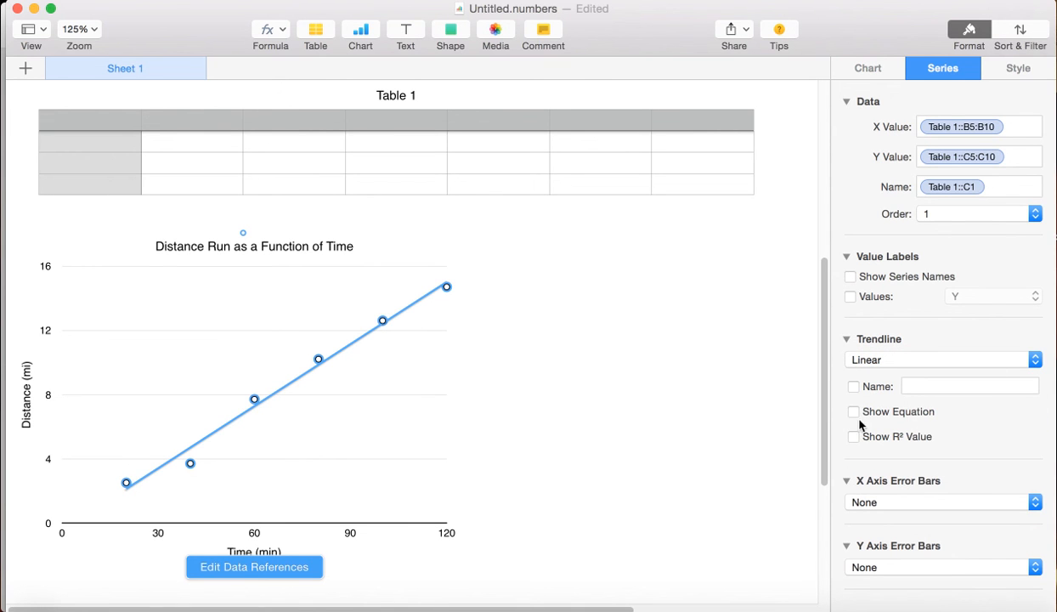
click(853, 413)
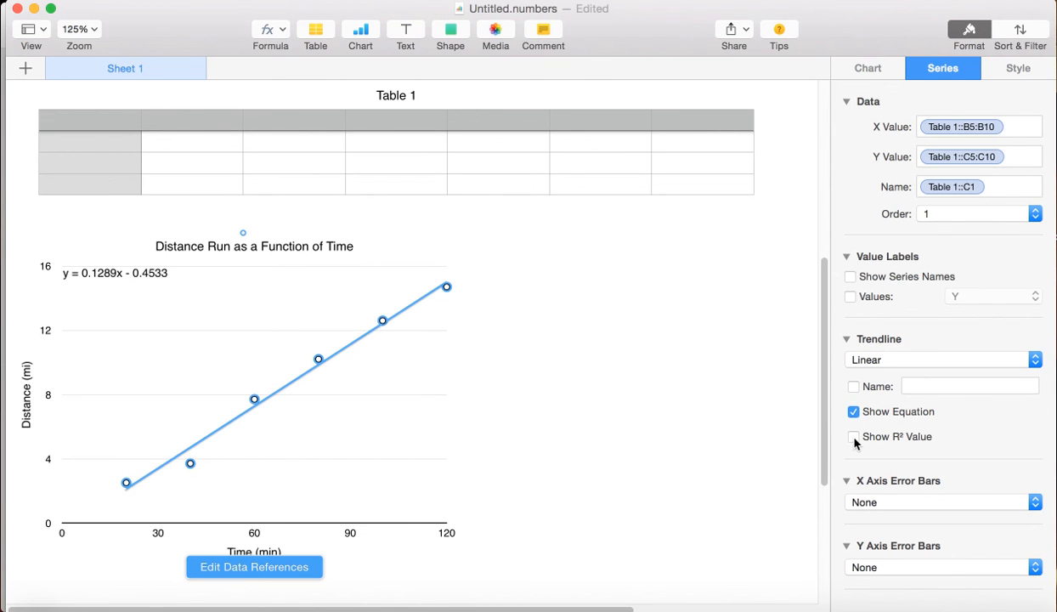
click(853, 437)
Calculate the distance for 90 minutes in cell D22 with the formula =.12889*90-.4533
click(387, 150)
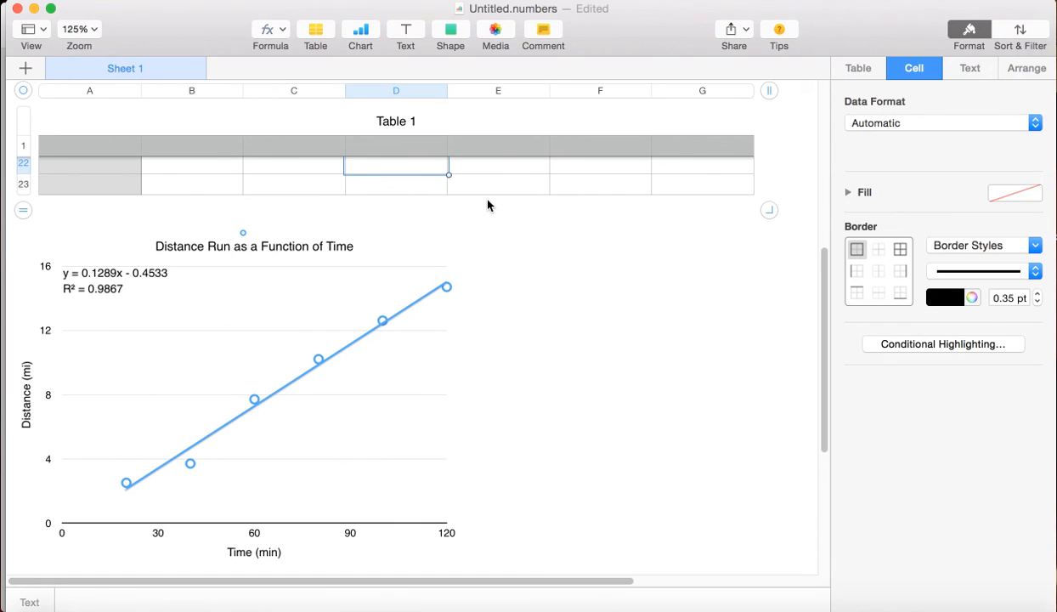
scroll(524, 230, up, 1)
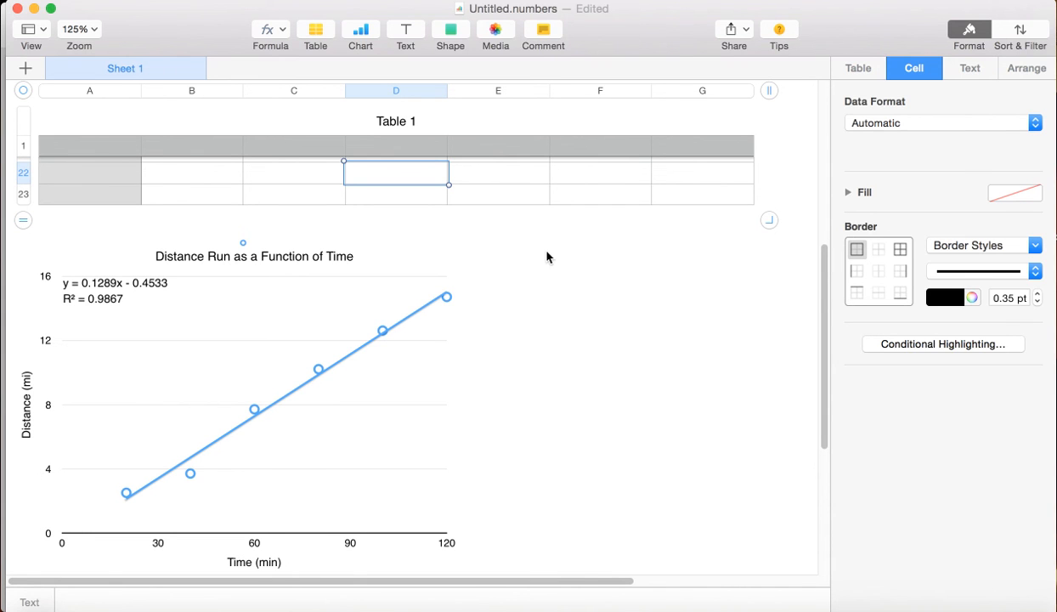
key(equal)
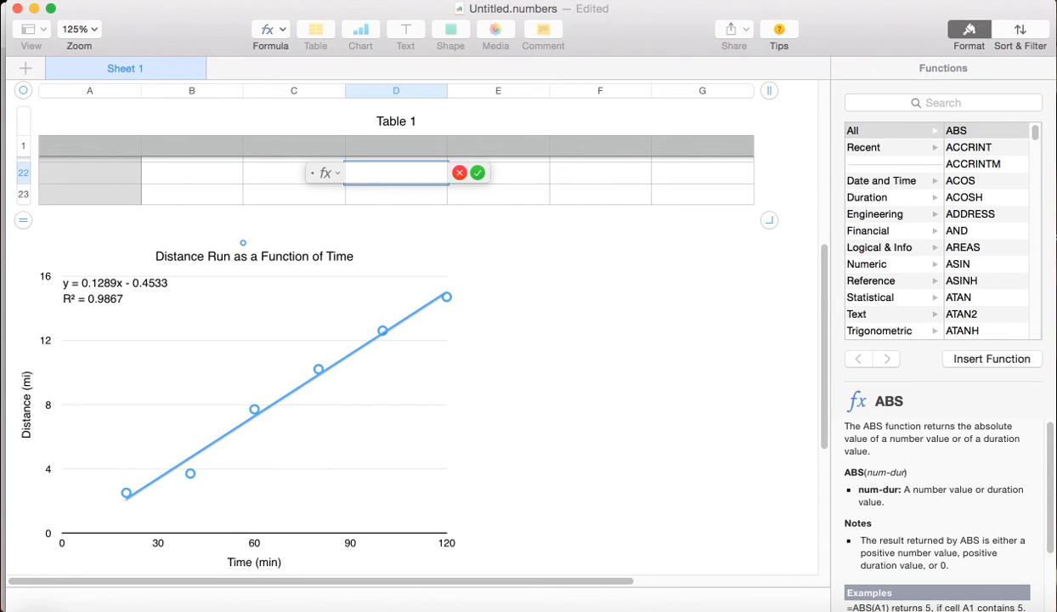
text(.12)
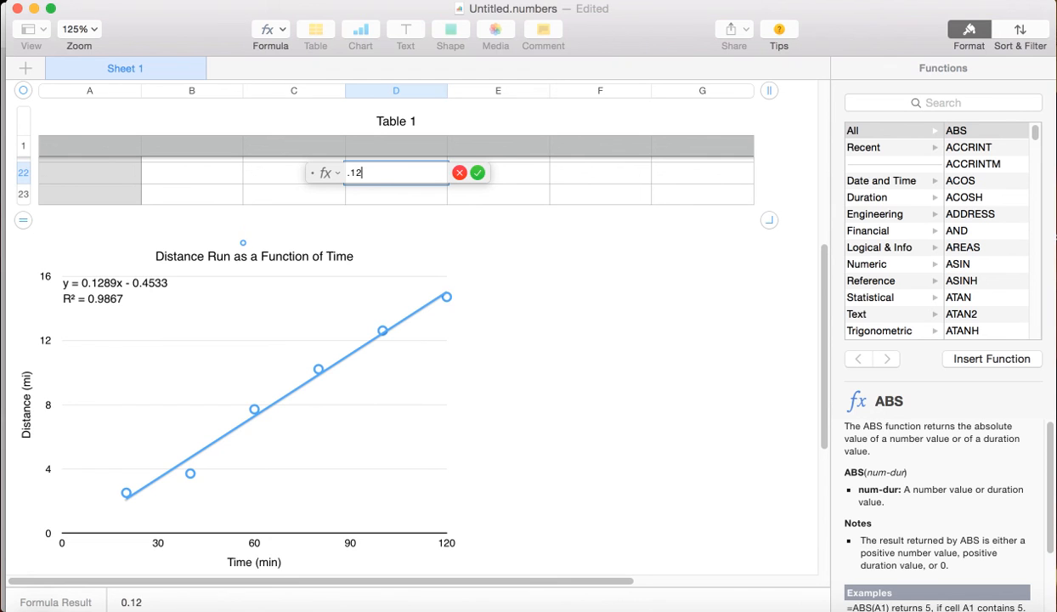
text(889*90)
text(-)
text(.4533)
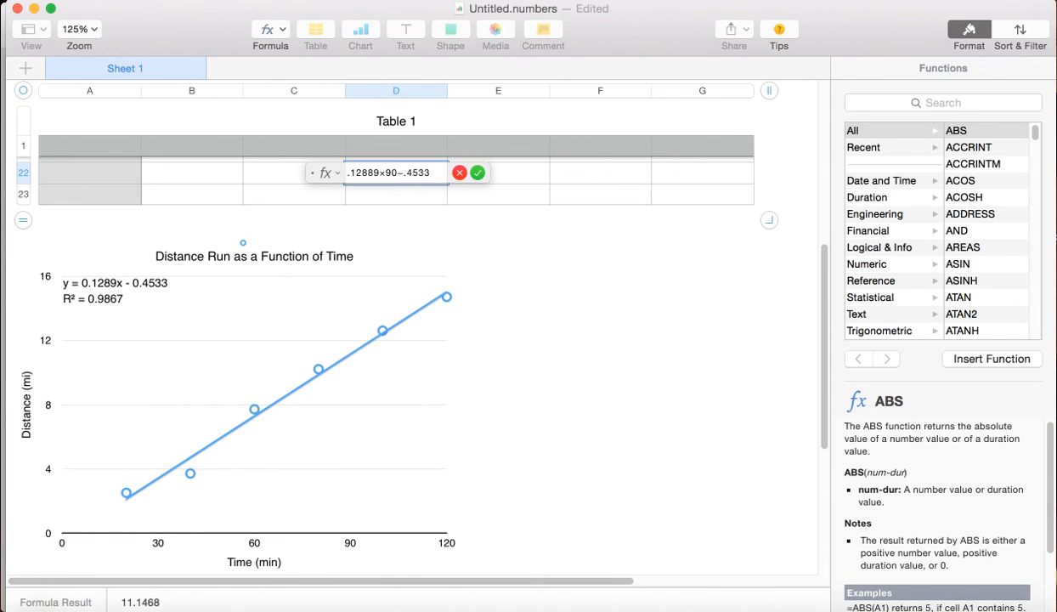
key(Return)
Label the calculated distance with the unit "miles" in cell E22
key(Up)
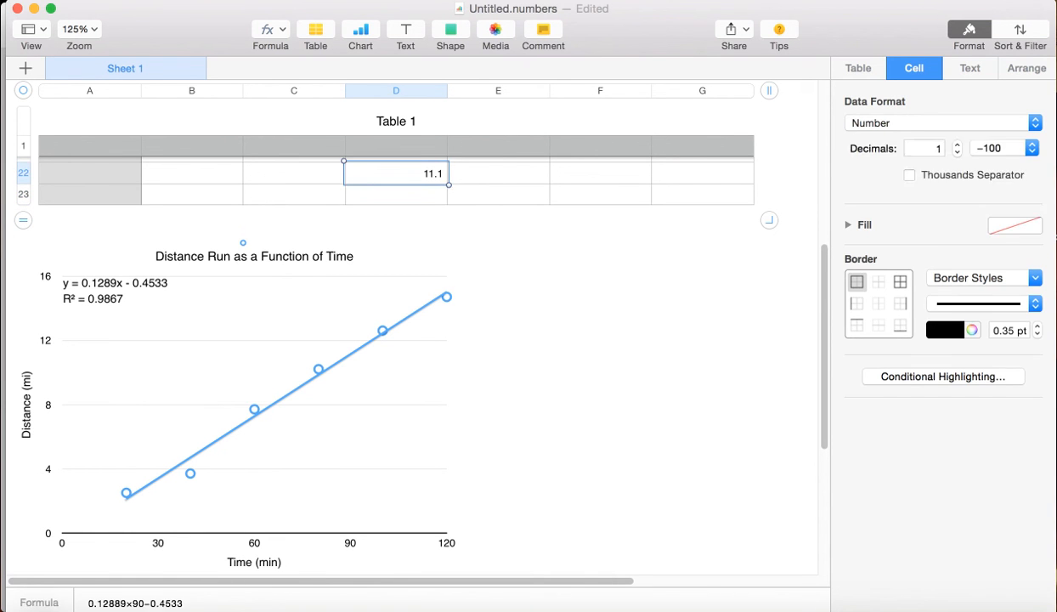
key(Right)
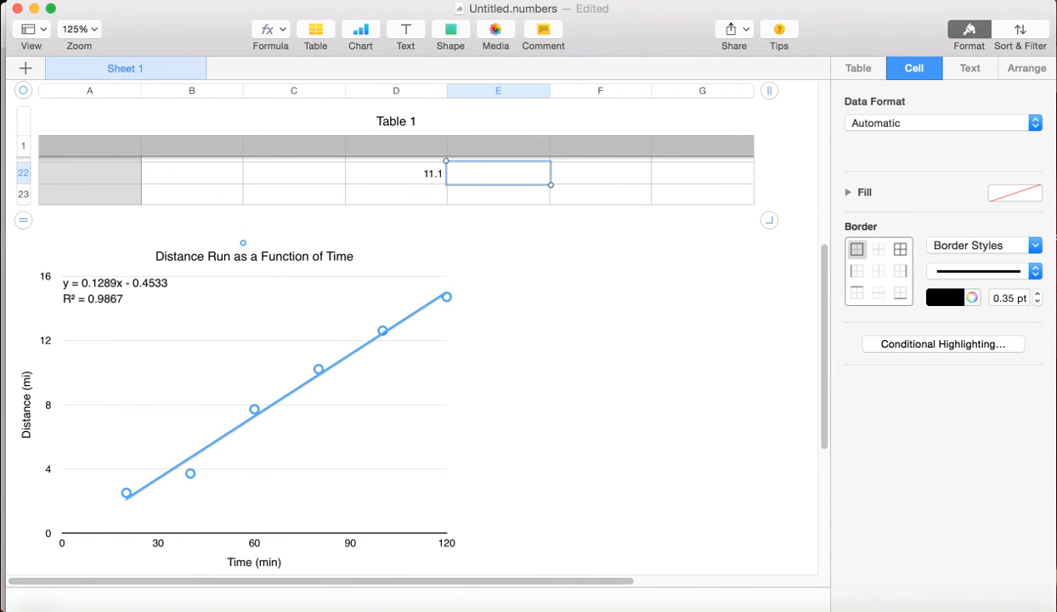
text(miles)
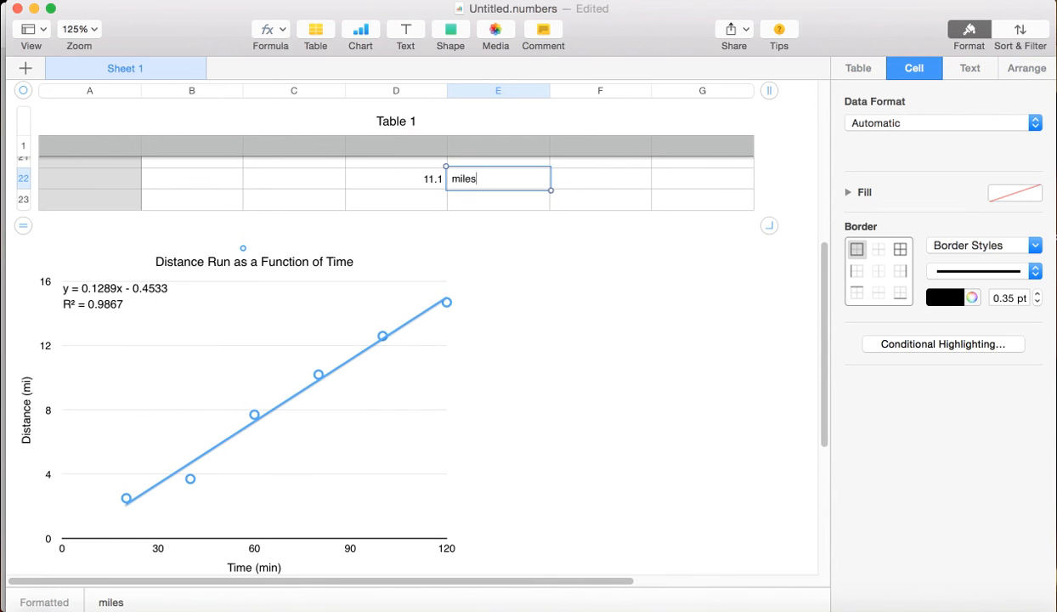
key(Return)
key(Left)
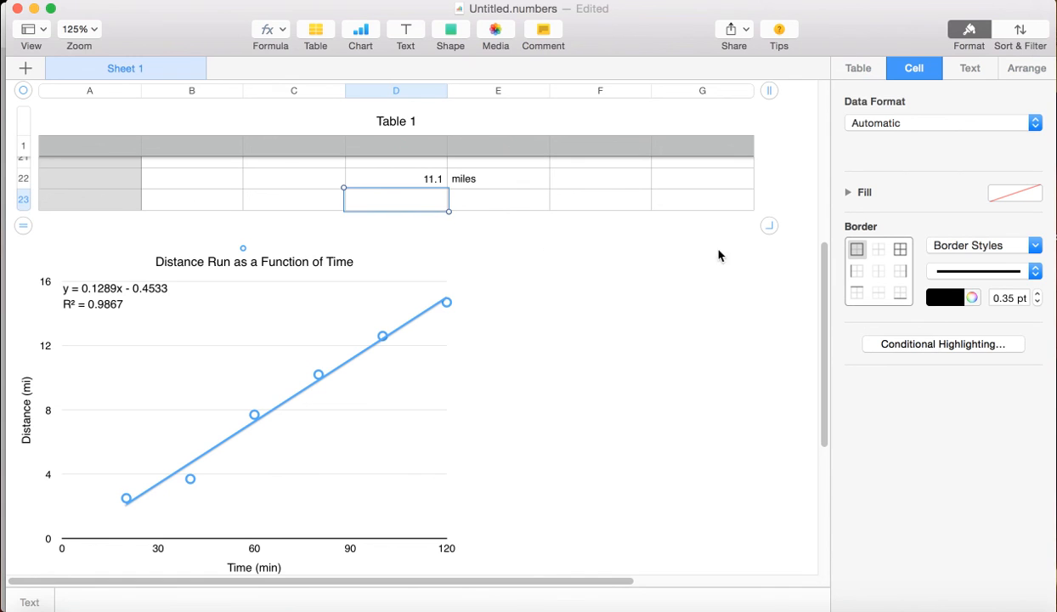
Calculate the time needed to run 13 miles in cell F22 with the formula =(13+.4533)/.1289
click(606, 180)
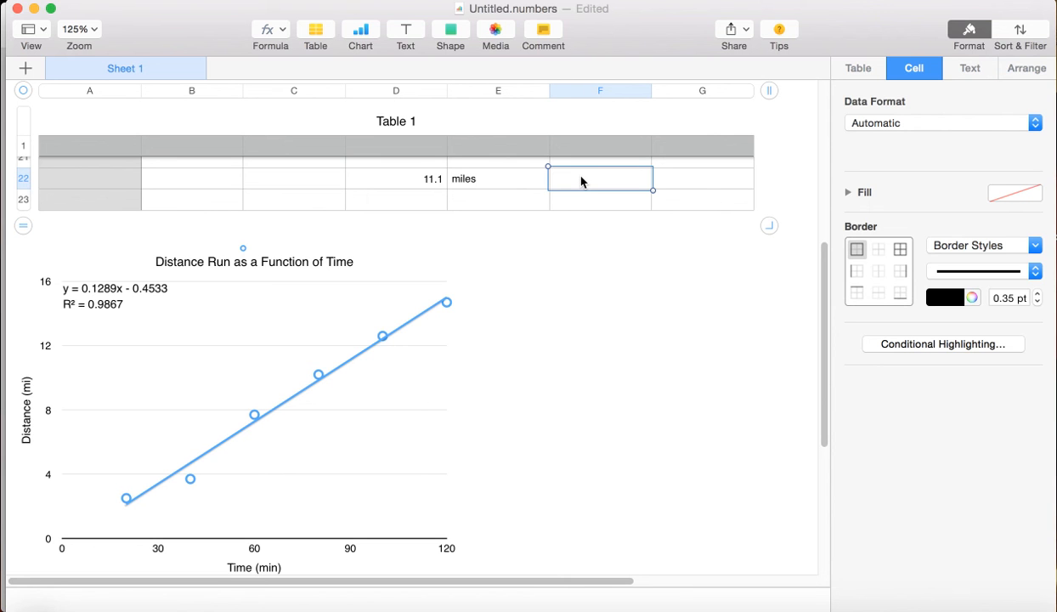
text(=)
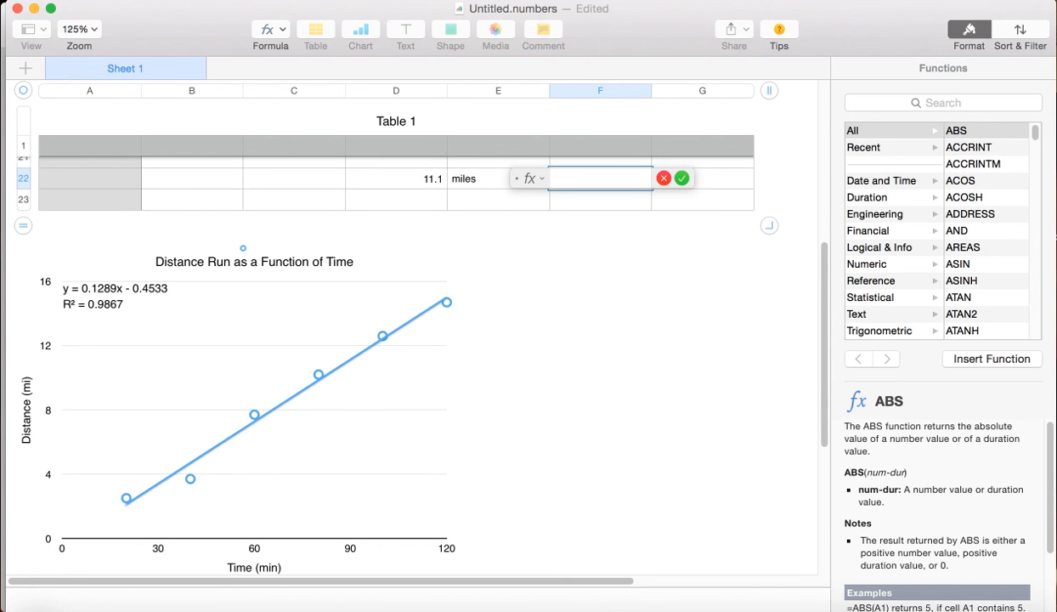
text(9)
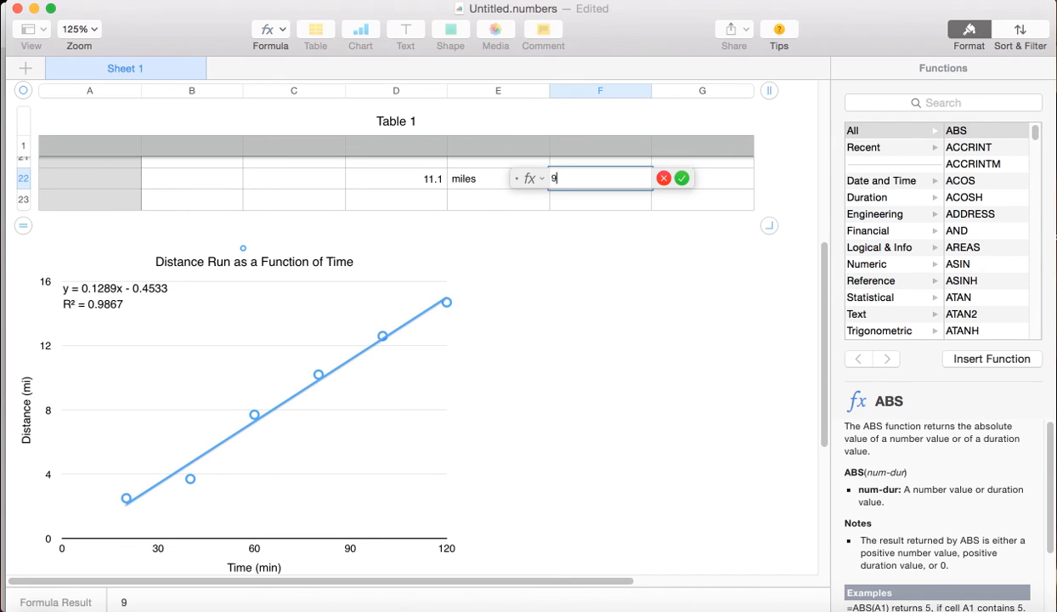
text((13+.4533)/.1289)
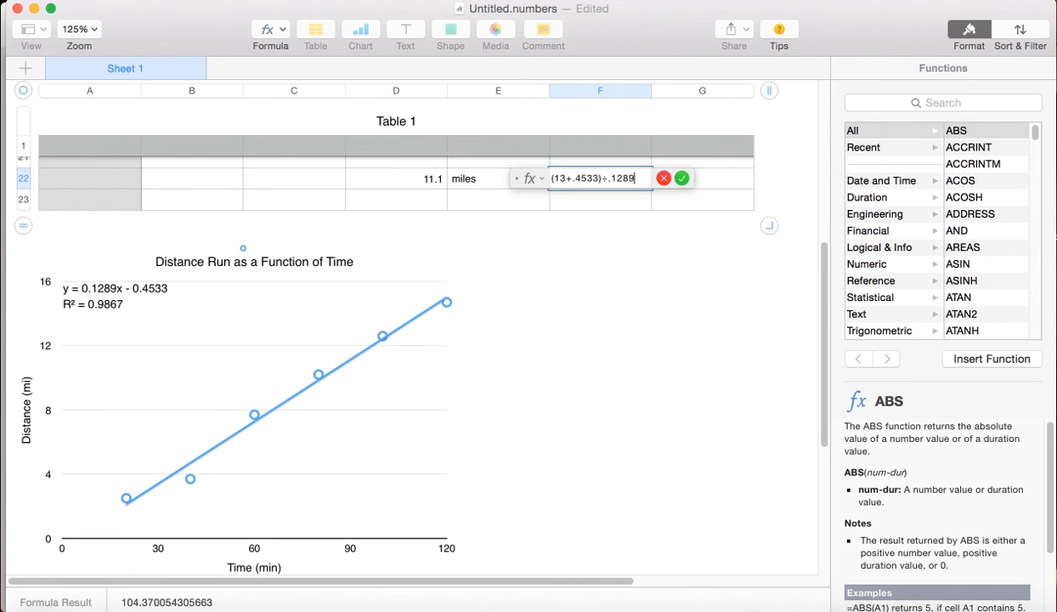
key(Return)
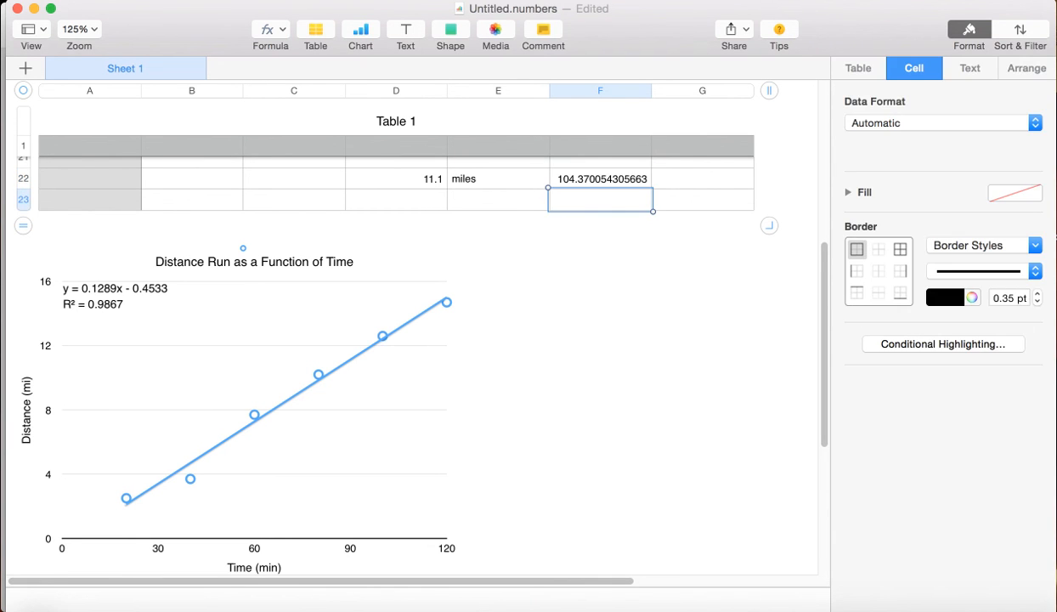
Label the calculated time with the unit "min" in cell G22
click(675, 182)
text(min)
click(632, 198)
Format the calculated time in cell F22 to 1 decimal place
click(608, 177)
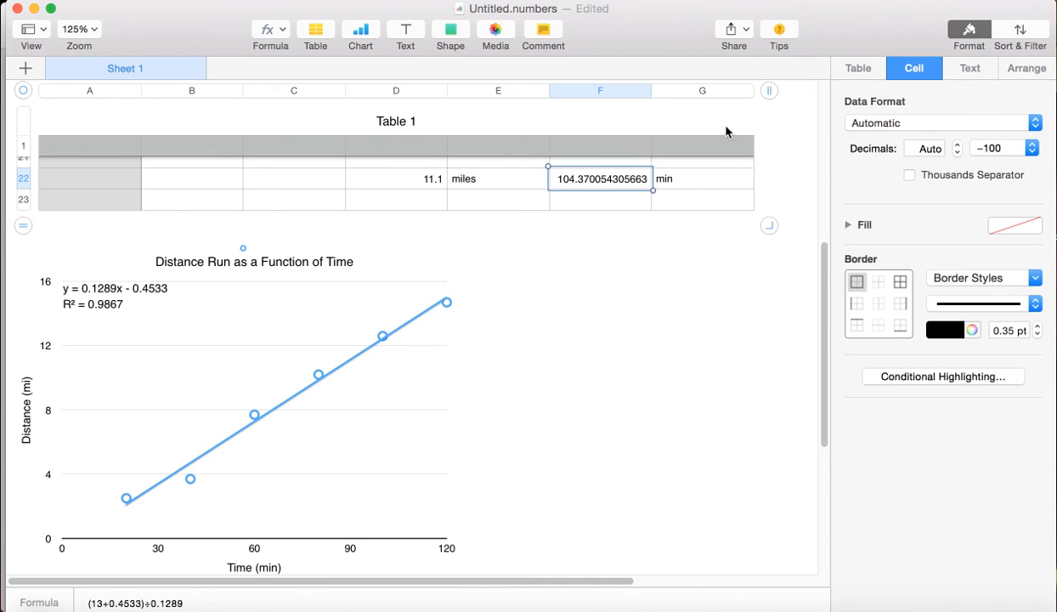
click(935, 148)
drag(941, 148, 914, 147)
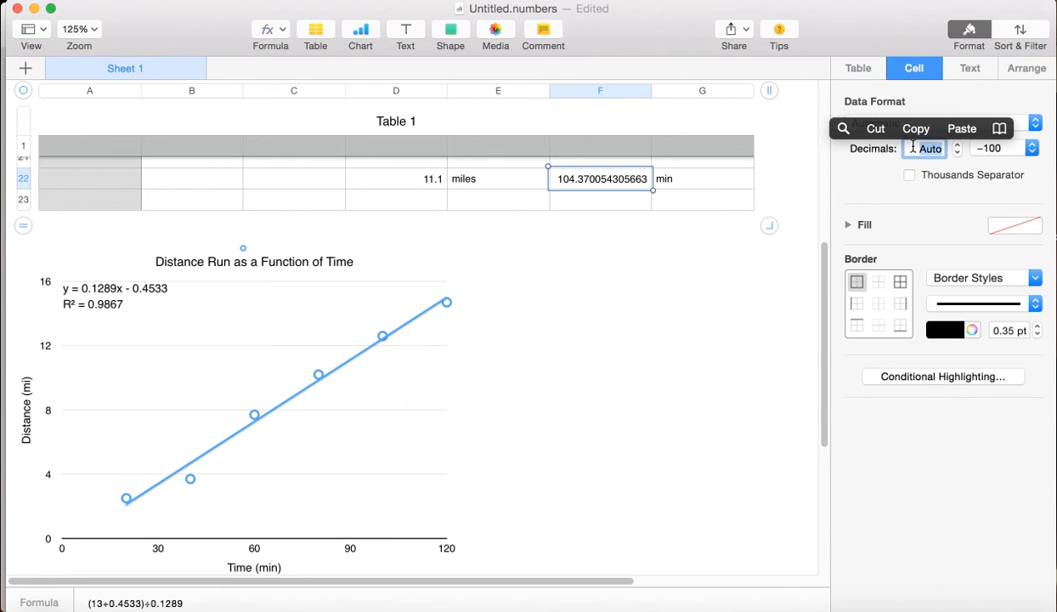
text(1)
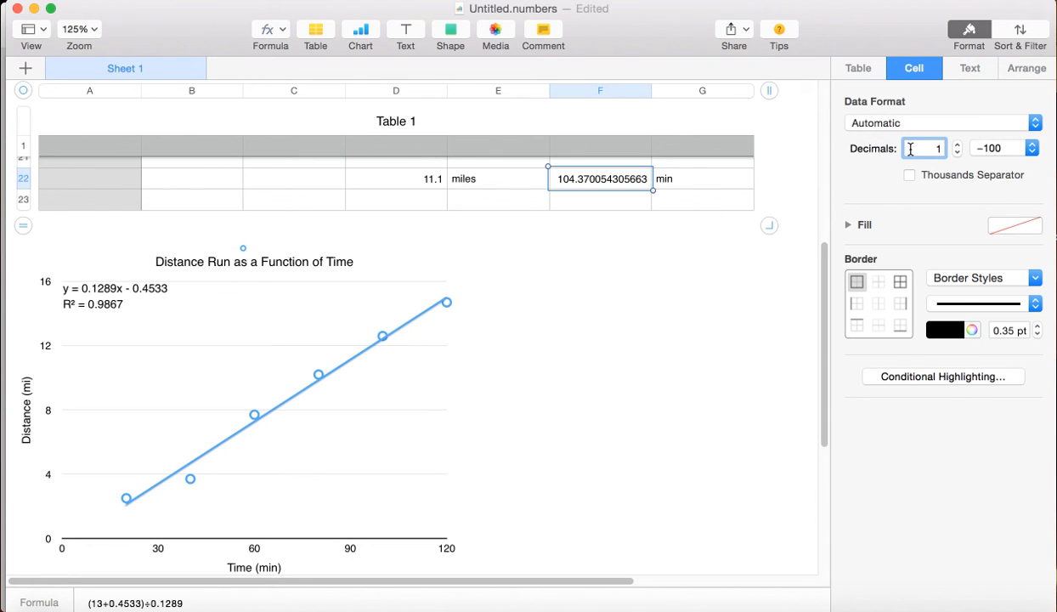
key(Return)
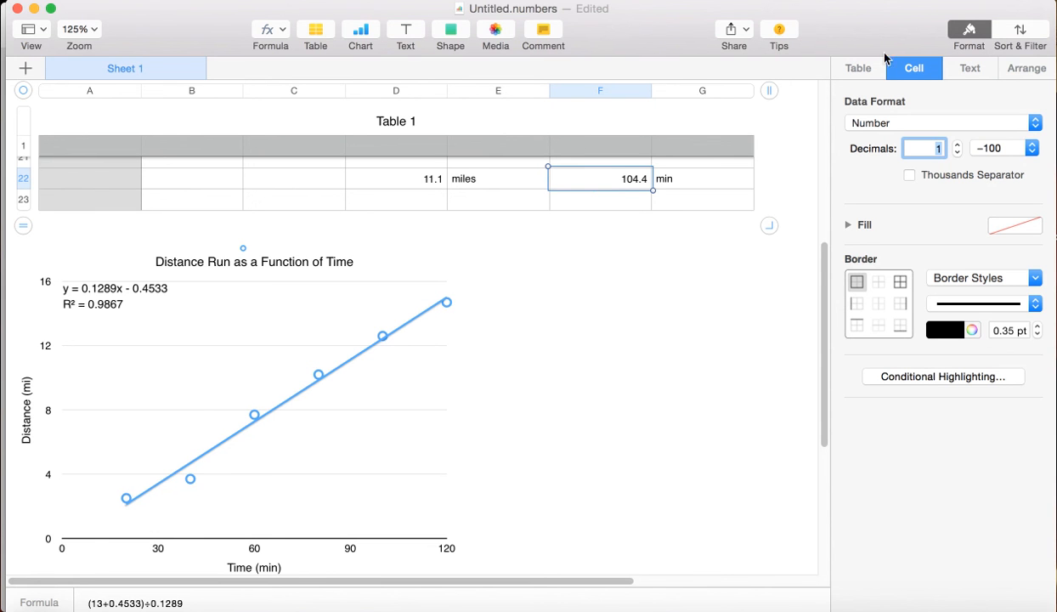
key(ctrl+Up)
key(ctrl+Up)
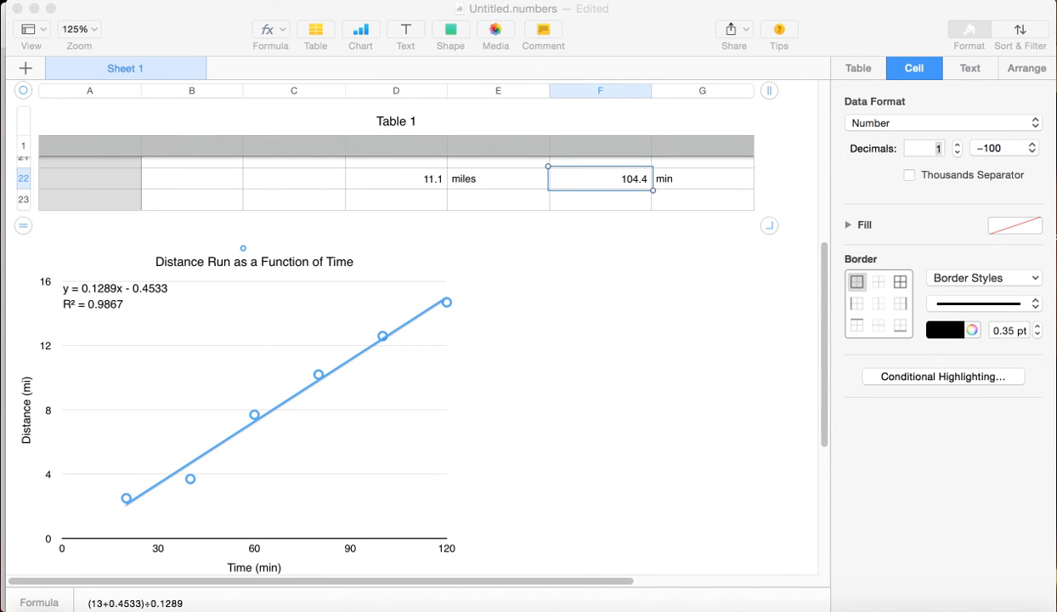